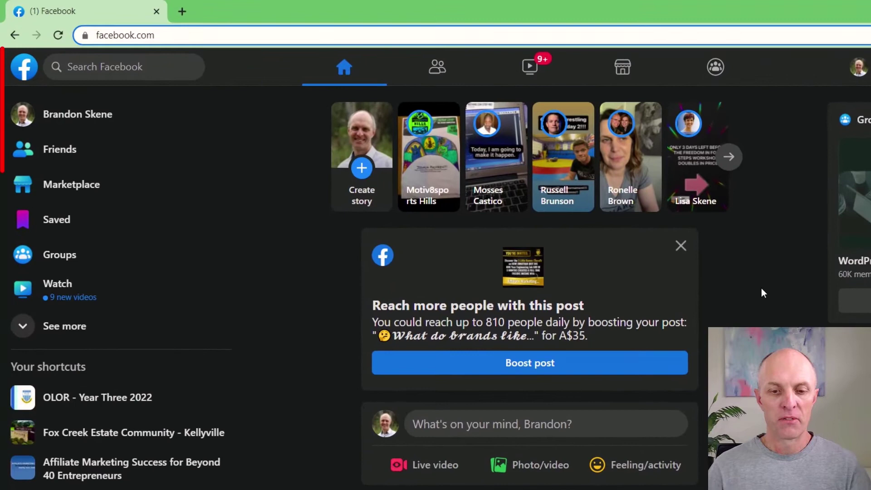
Open Business Manager for Business Beyond 40 from the Facebook shortcuts and show the All tools list
click(66, 331)
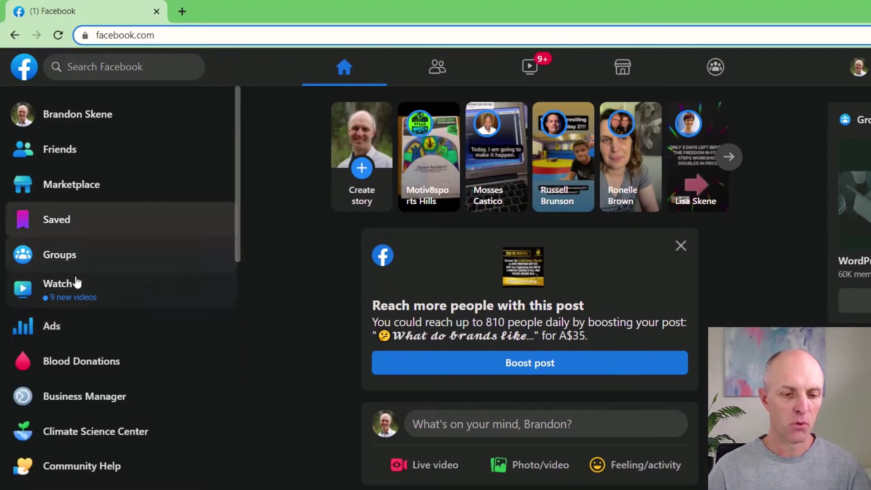
click(73, 405)
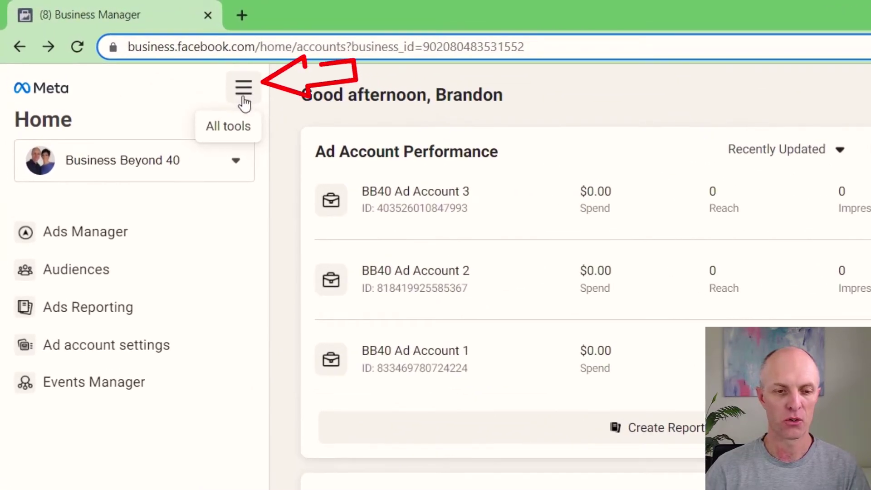
click(247, 95)
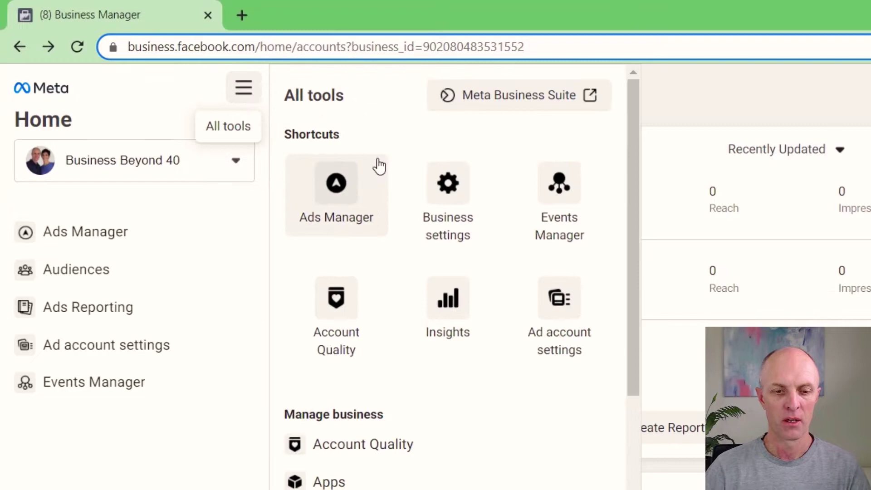
Go to Business Settings > Brand Safety > Domains and bring up the Add a domain form
click(448, 206)
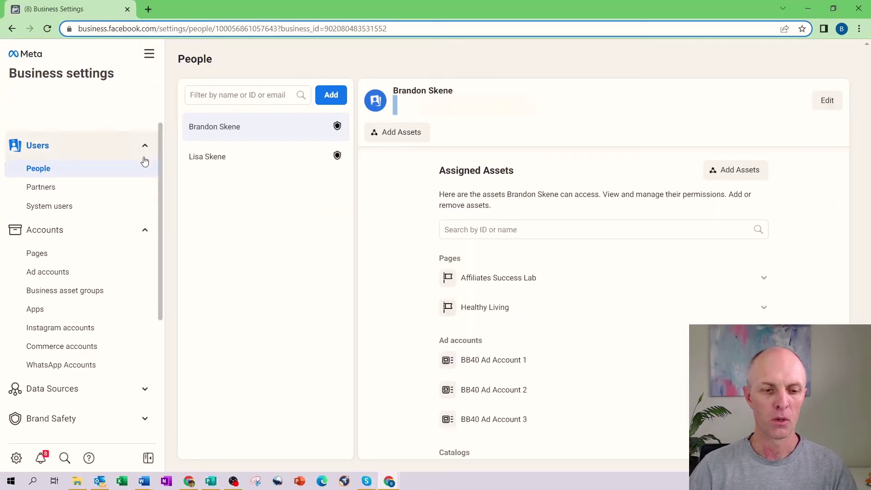
click(145, 146)
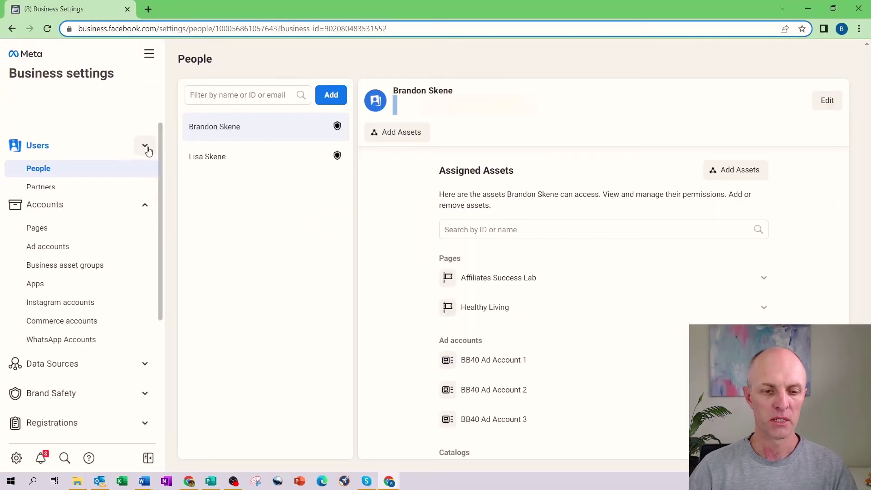
click(143, 181)
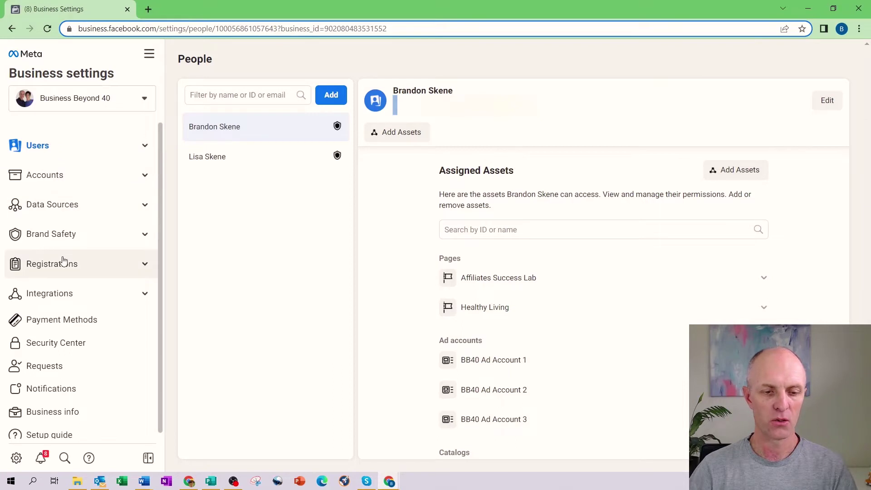
click(144, 235)
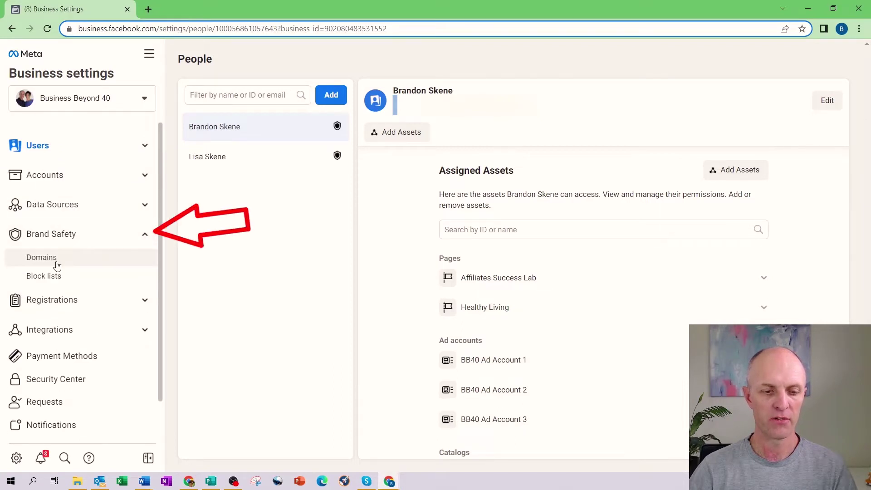
click(41, 259)
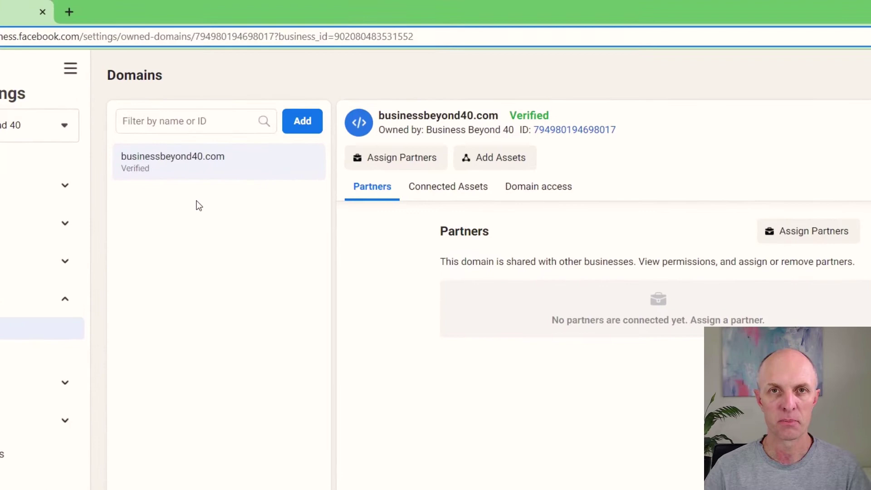
click(303, 127)
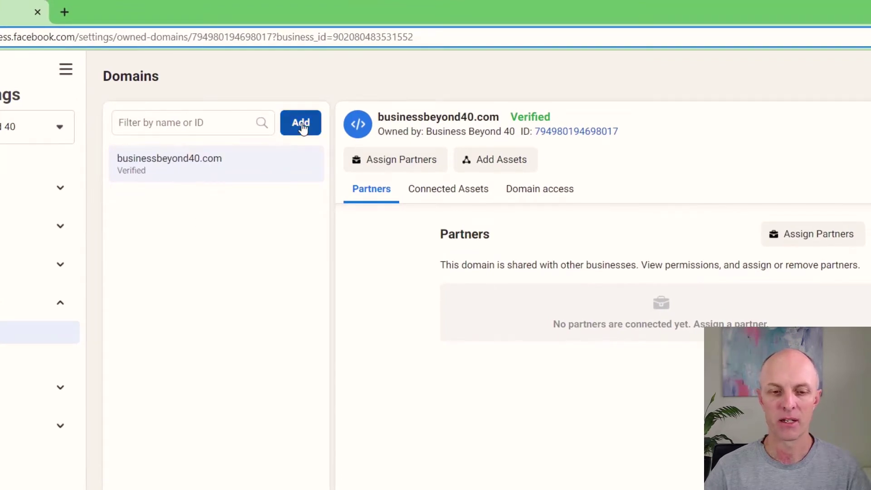
click(301, 129)
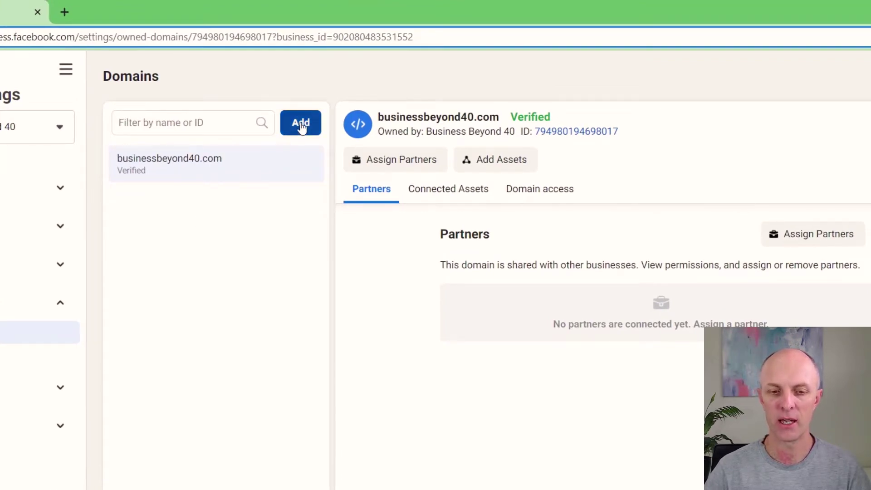
Enter affiliatessuccesslab.com as the new domain and add it to the Domains list
click(424, 285)
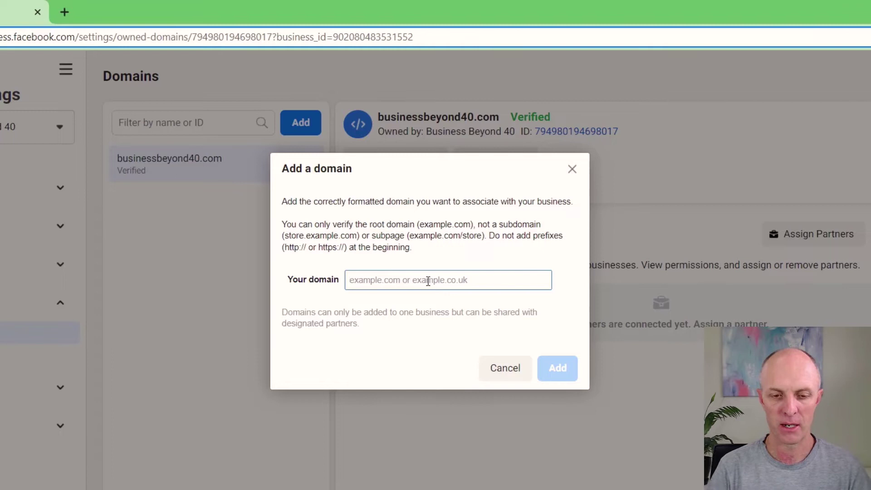
text(affi)
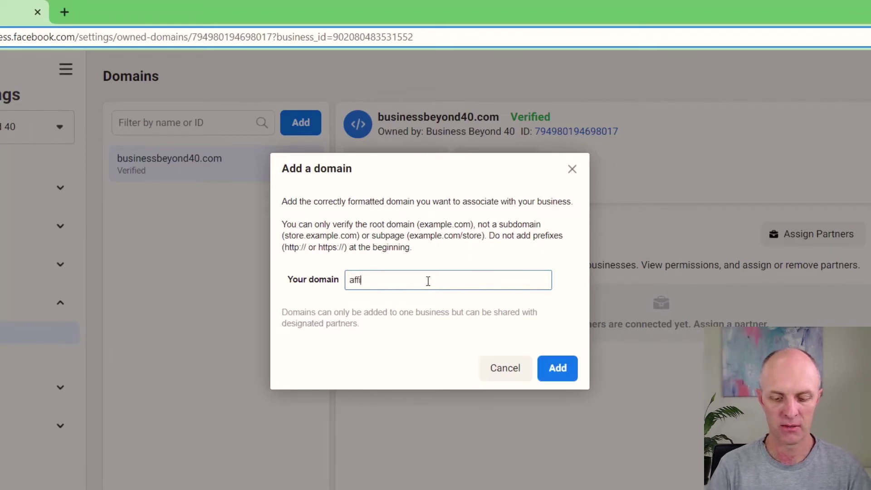
text(liatessuc)
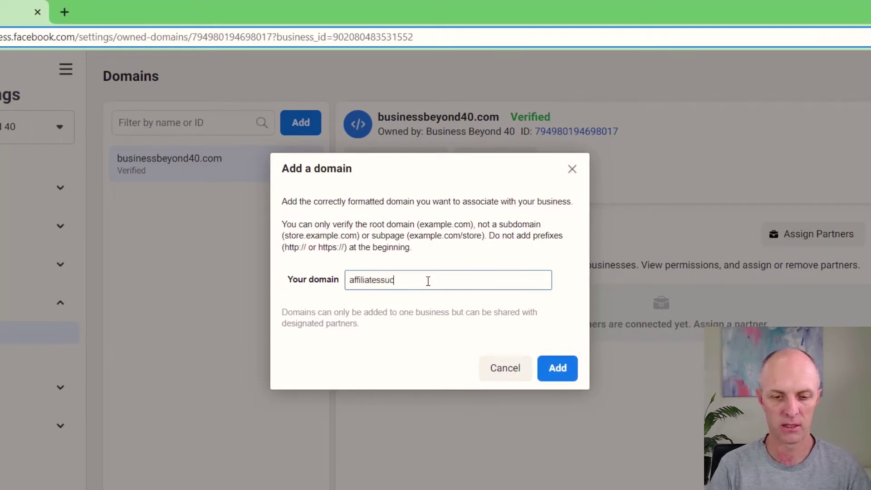
text(cesslab.co)
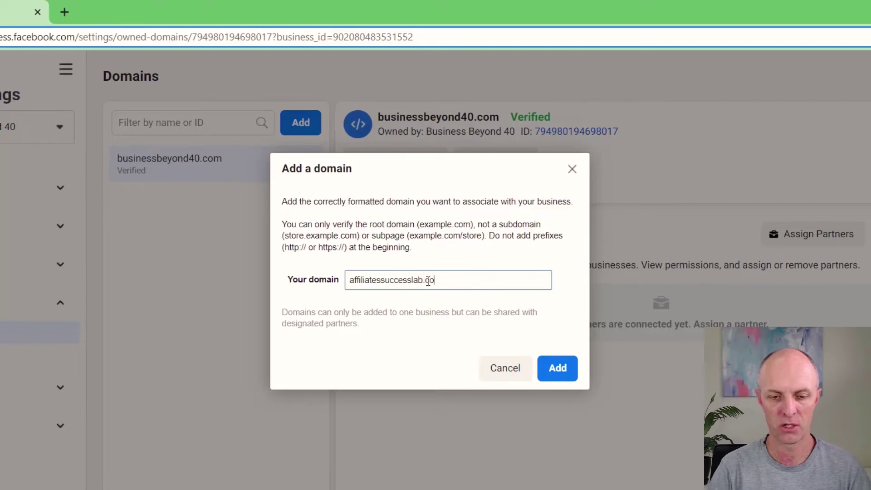
text(m)
click(556, 368)
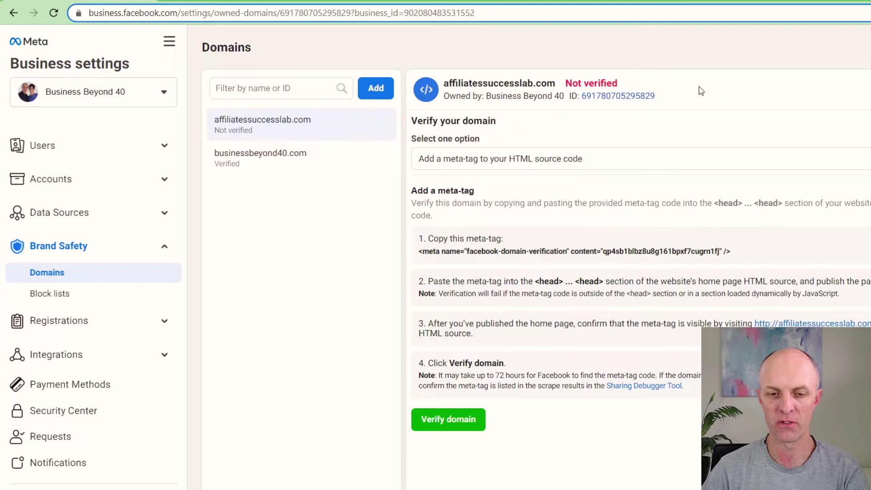
Keep 'Add a meta-tag to your HTML source code' as the verification method for affiliatessuccesslab.com
mouse_move(573, 83)
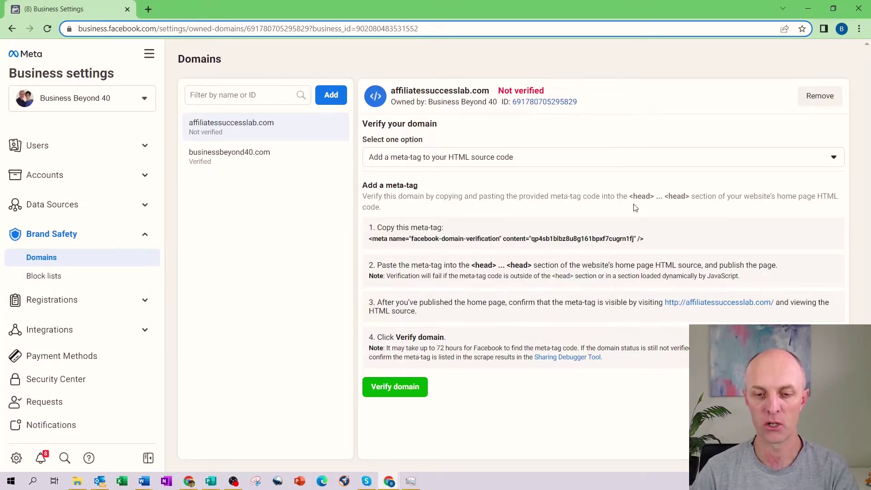
click(690, 164)
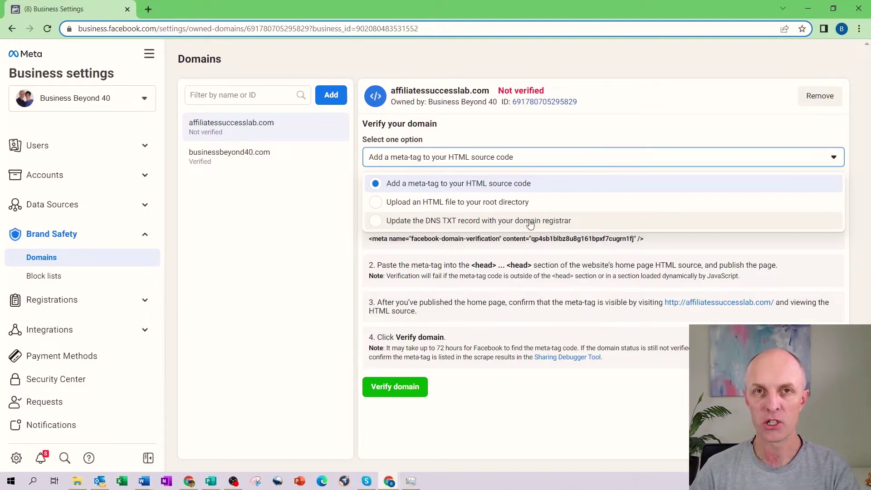
click(619, 129)
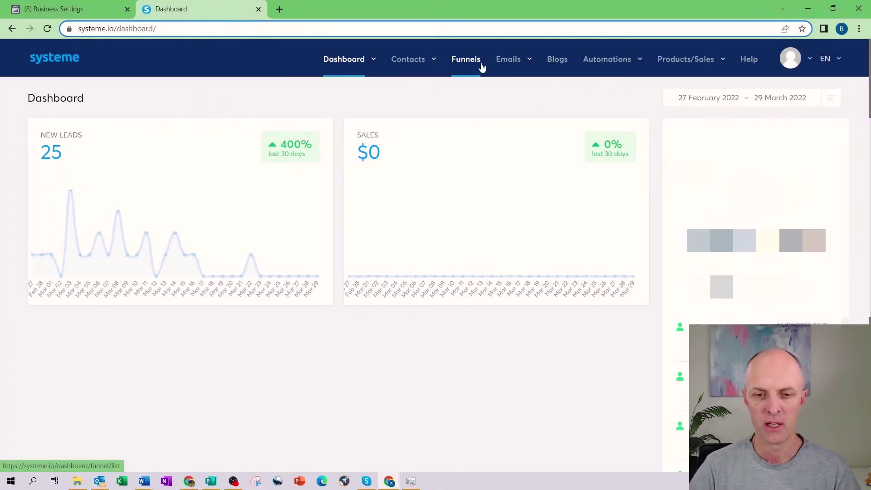
Open the Affiliates Success Lab blog's Home page in the systeme.io editor and scroll its settings to Tracking code
click(554, 63)
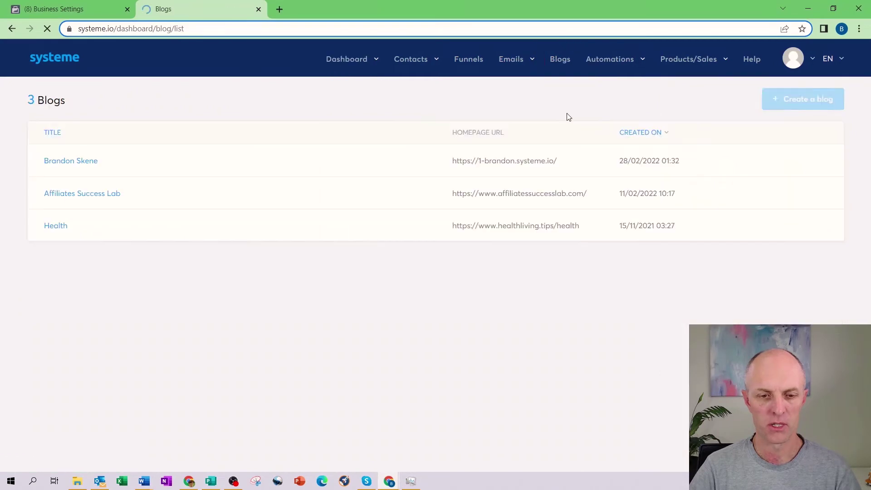
click(134, 196)
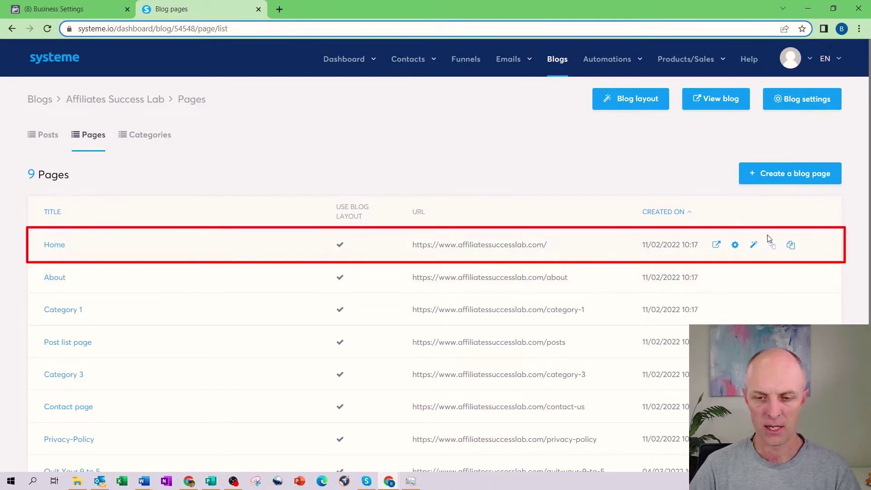
click(753, 247)
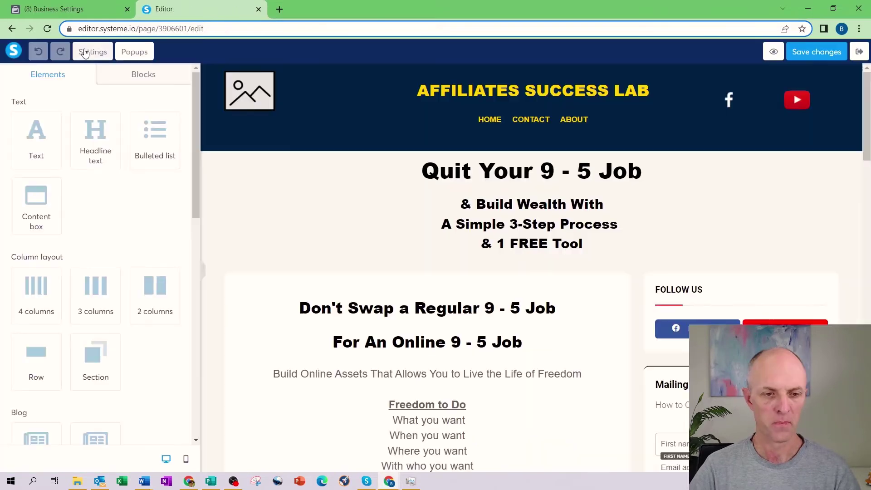
click(90, 55)
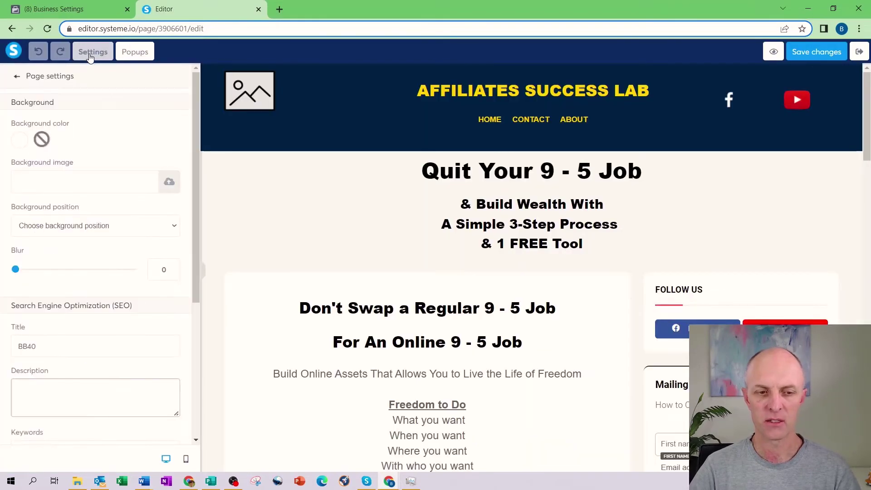
scroll(128, 212, down, 5)
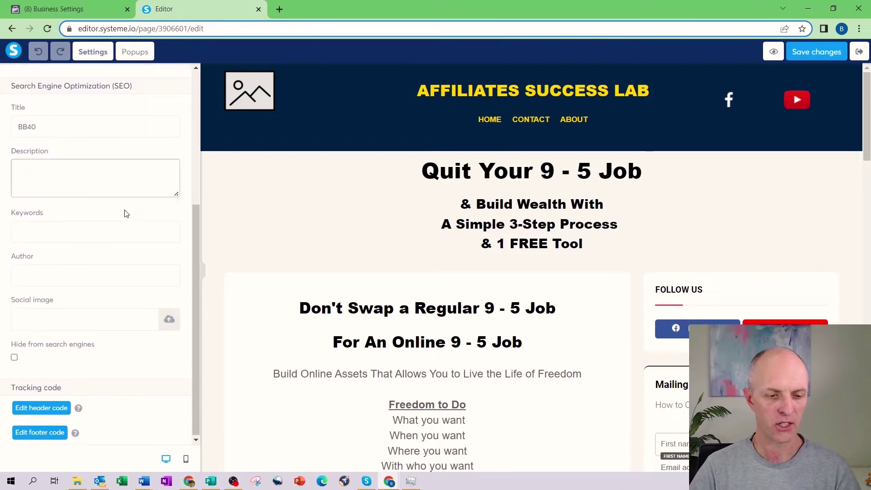
Paste Facebook's domain-verification meta tag as plain text into the Home page header code
click(48, 407)
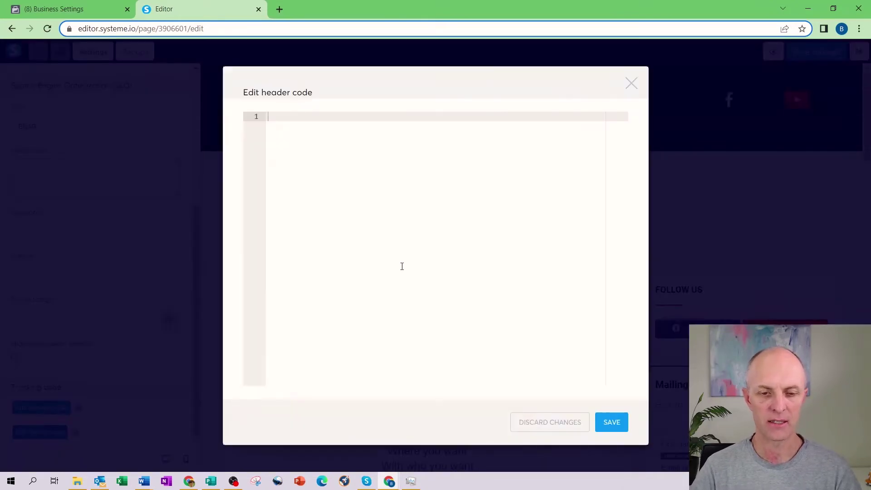
click(61, 11)
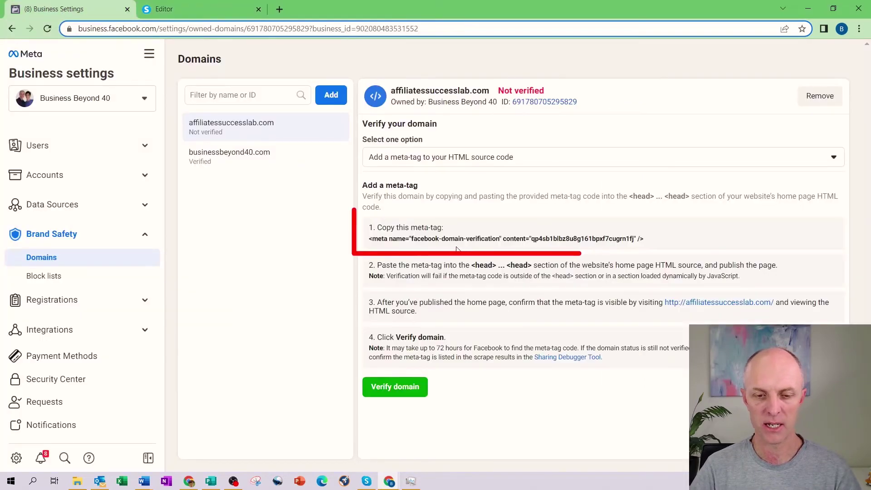
click(409, 241)
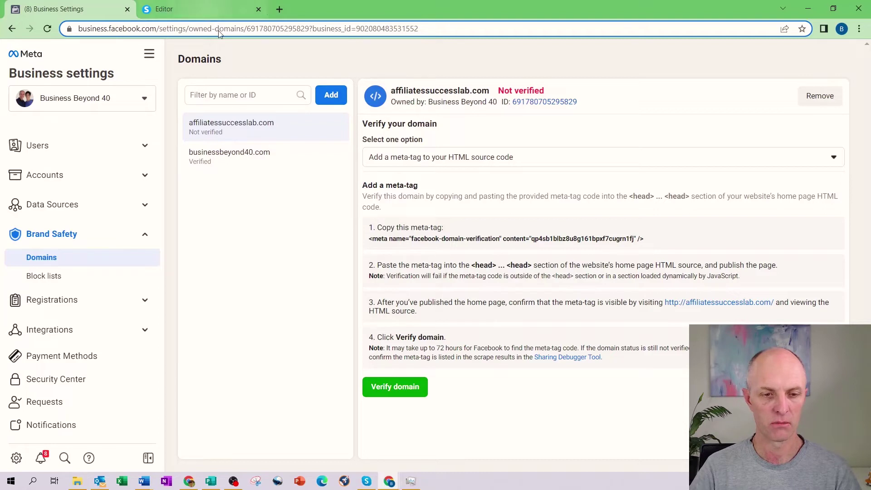
click(200, 5)
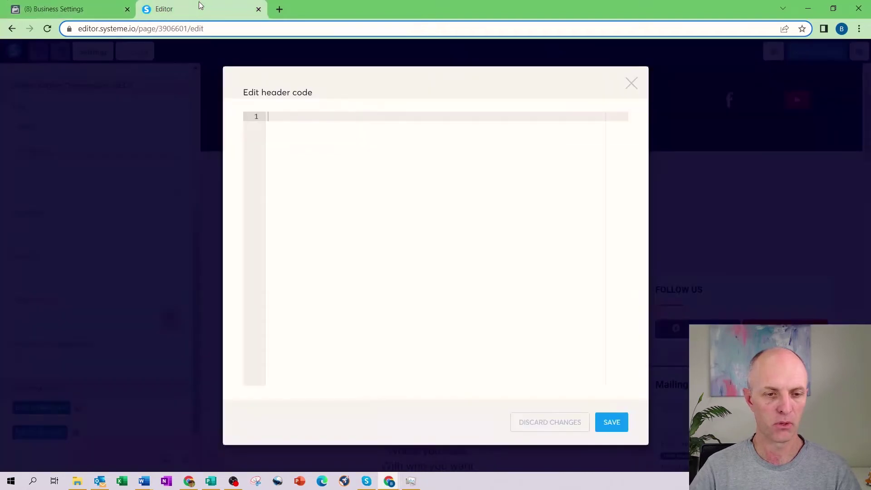
right_click(321, 128)
click(336, 226)
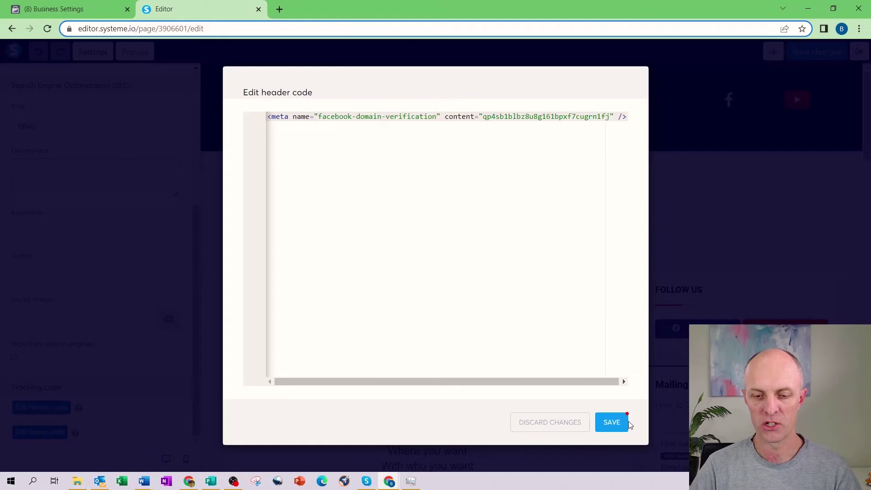
Save the header code and the page changes, then exit the editor
click(615, 424)
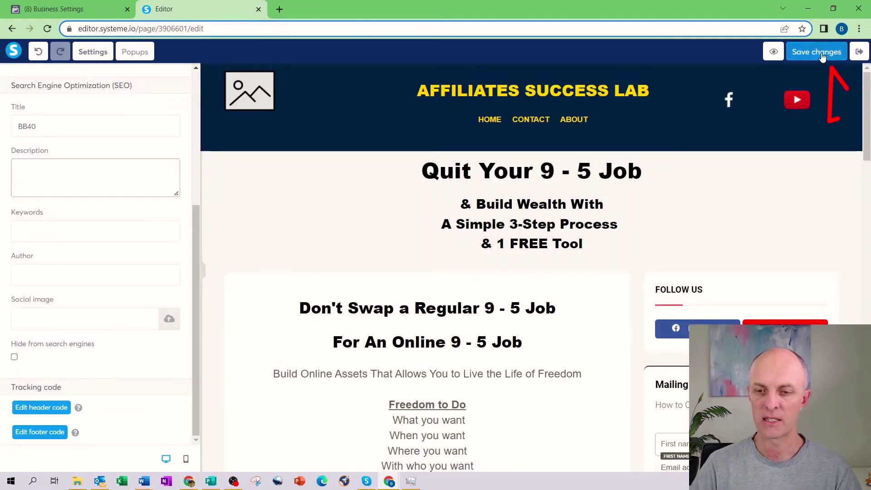
click(821, 52)
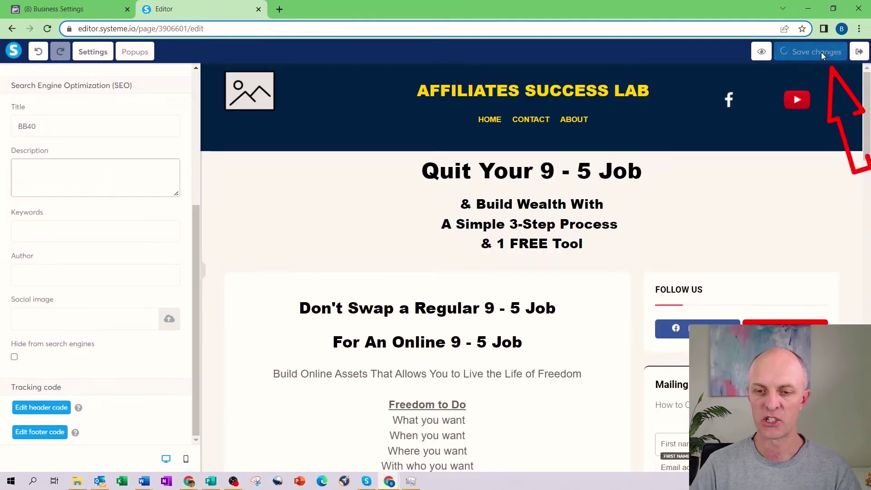
click(859, 52)
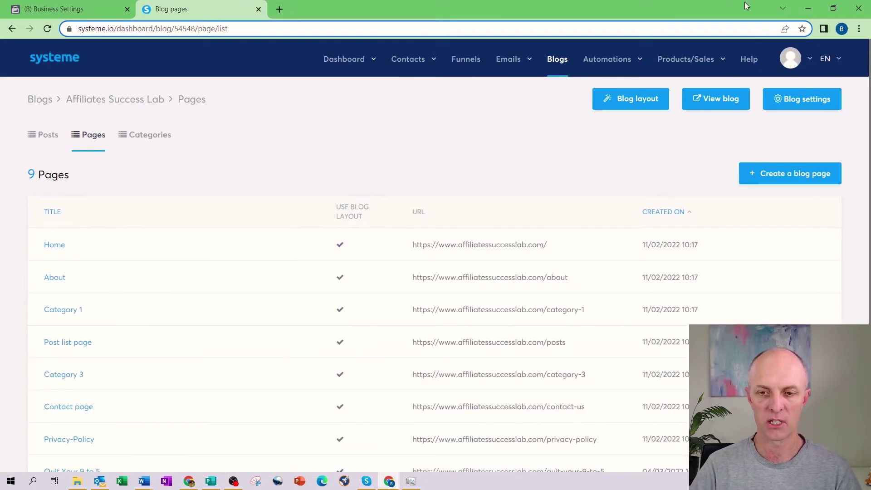
Open the affiliatesuccesslab.com home page from Business Settings and view its HTML source
click(9, 8)
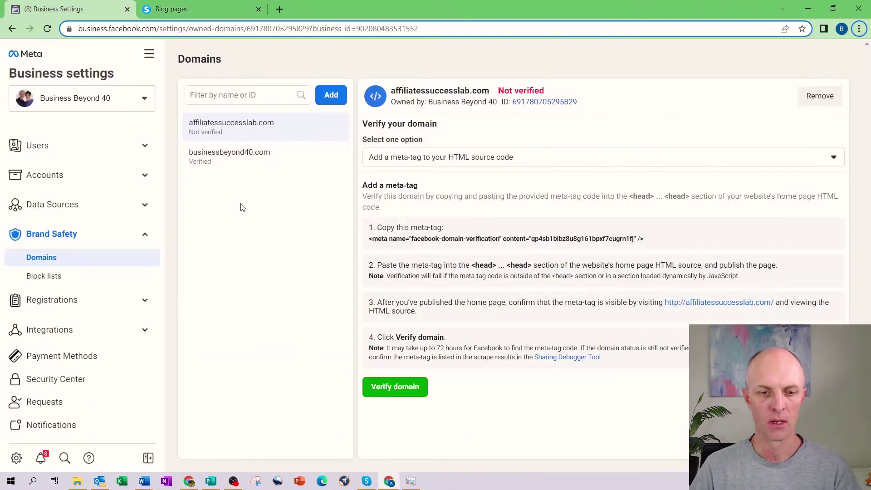
ctrl+click(708, 308)
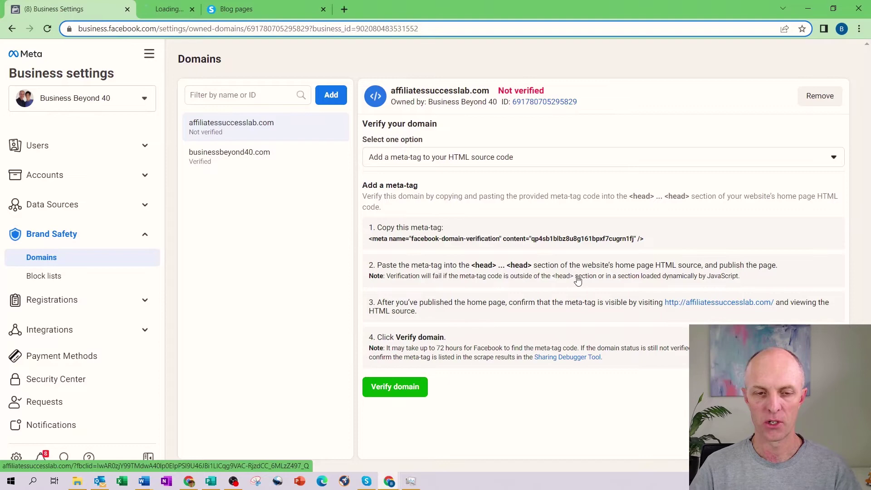
key(ctrl+Tab)
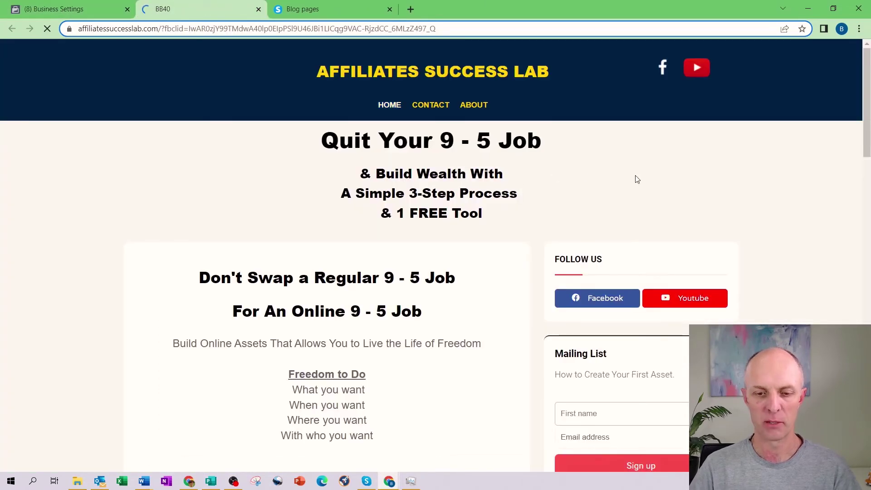
right_click(207, 166)
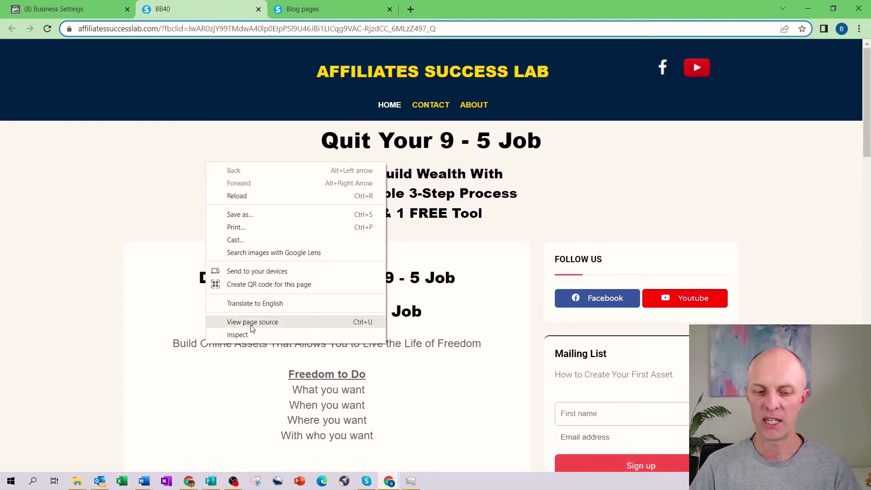
click(277, 322)
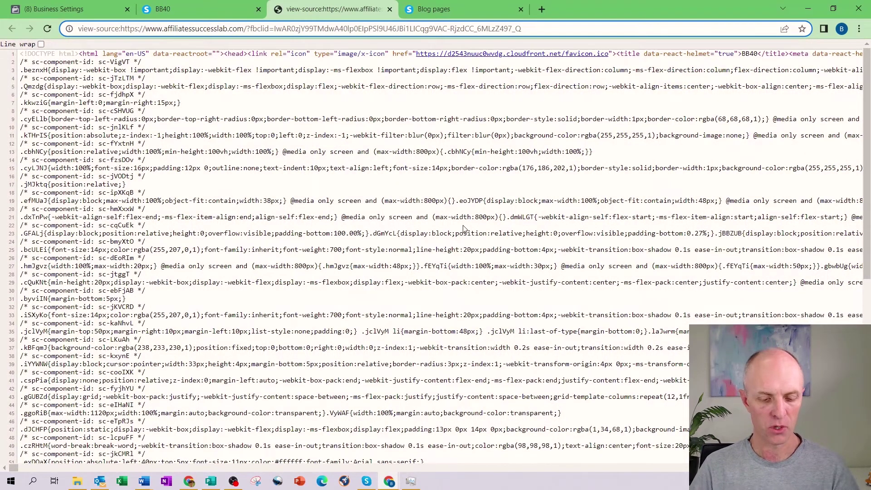
Search the page source for 'facebook' to find the domain-verification meta tag
key(ctrl+f)
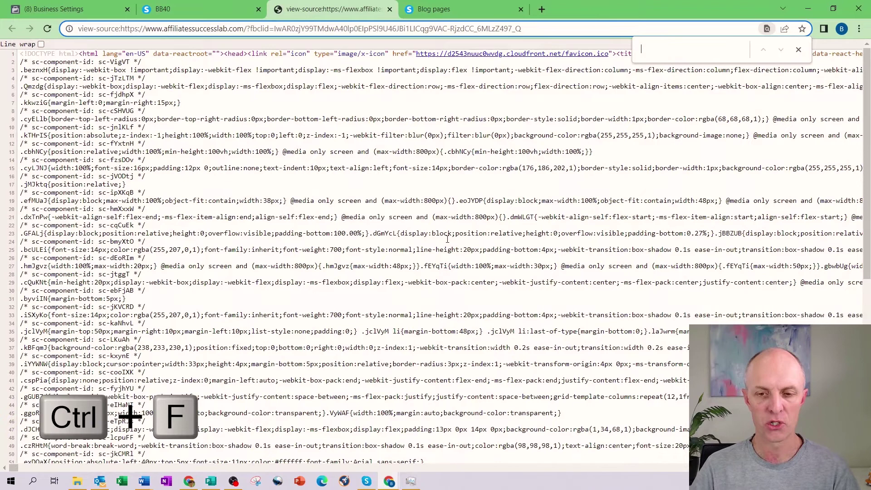
key(Escape)
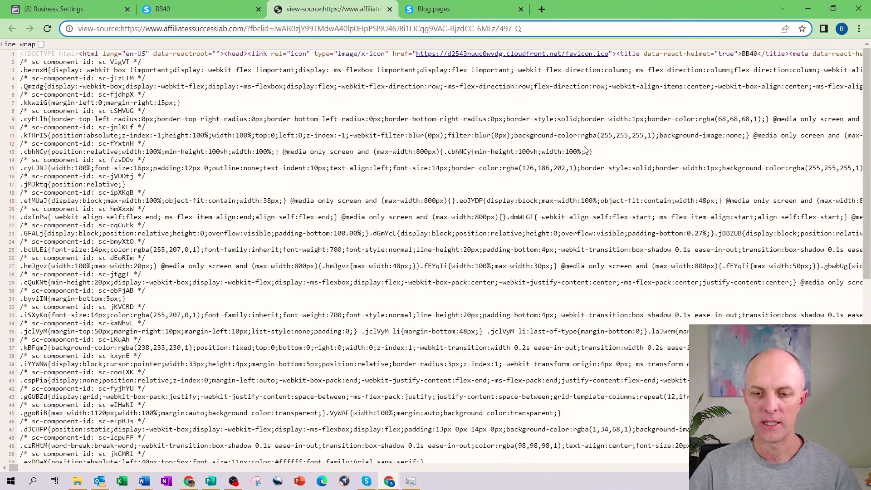
key(ctrl+f)
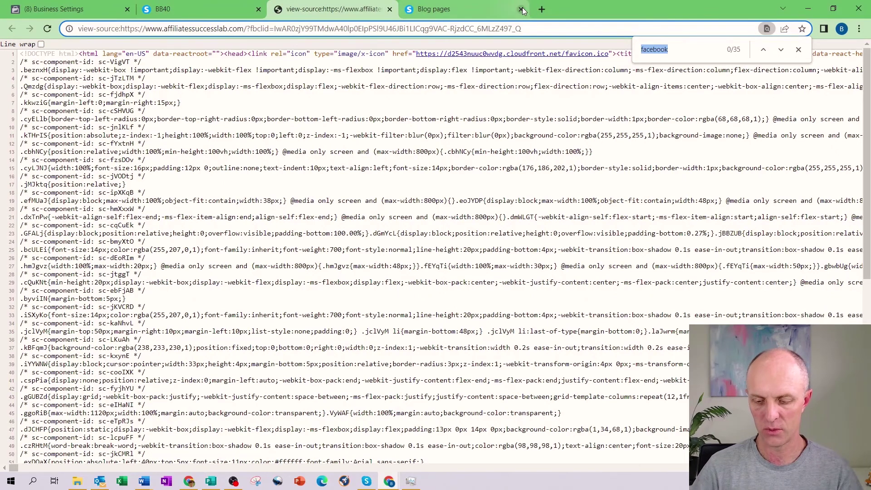
key(Return)
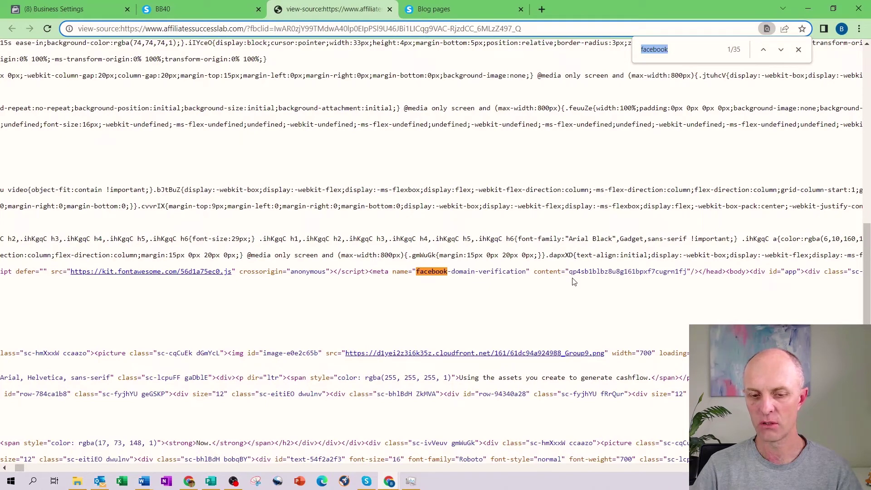
Compare the found tag with the one in Business Settings, then return to the verification page
click(47, 11)
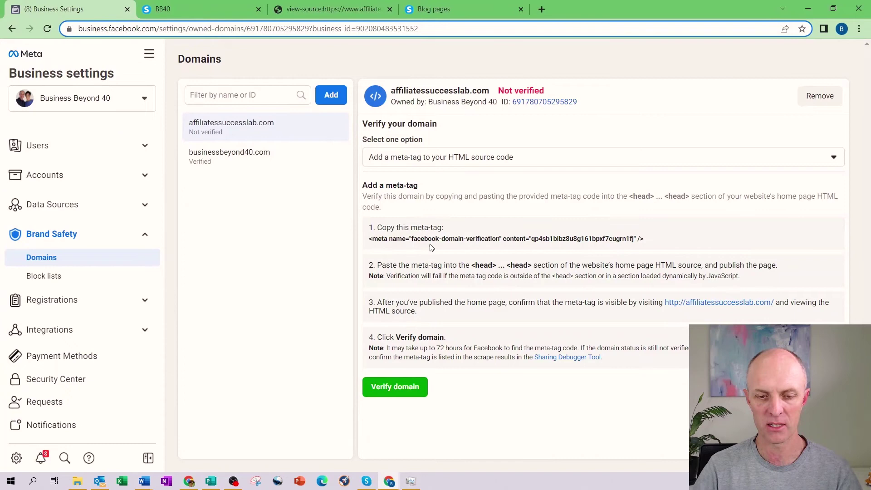
click(537, 245)
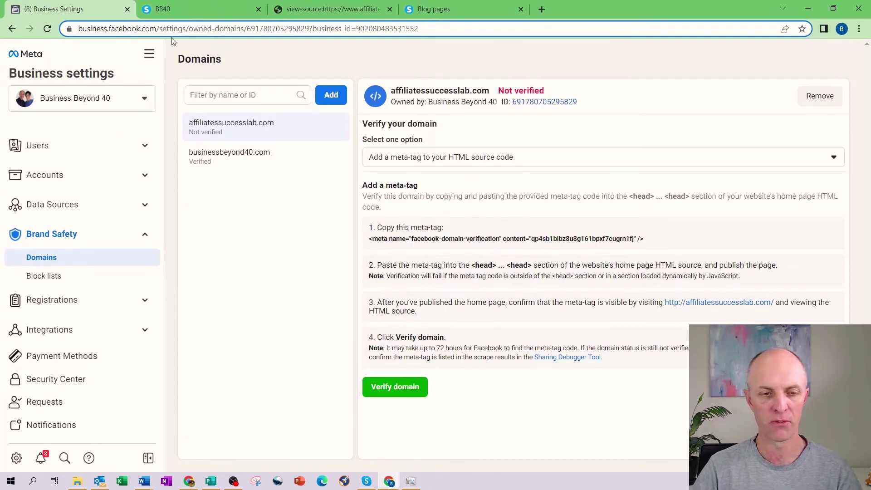
click(325, 9)
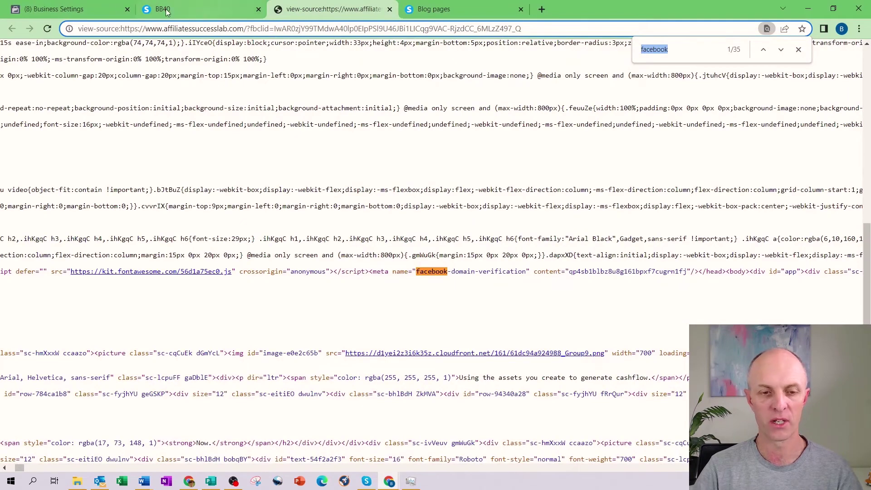
click(68, 9)
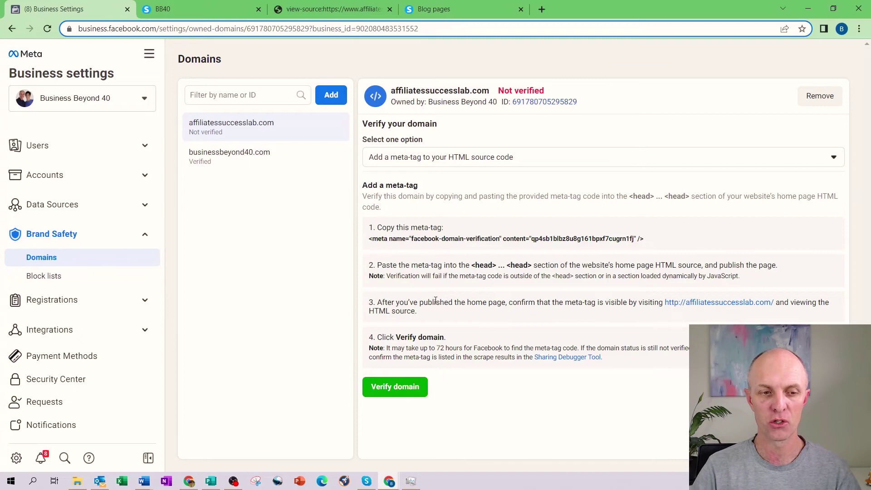
Verify affiliatessuccesslab.com and dismiss the confirmation, leaving both domains marked Verified
click(396, 389)
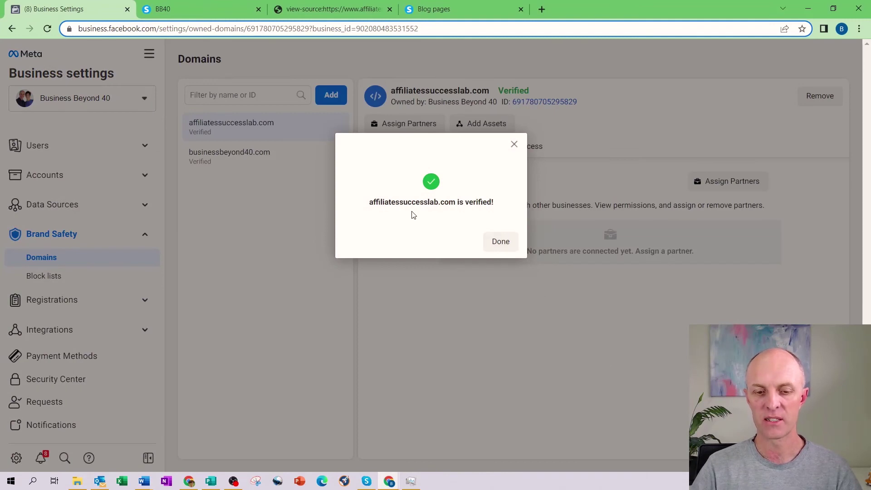
click(493, 241)
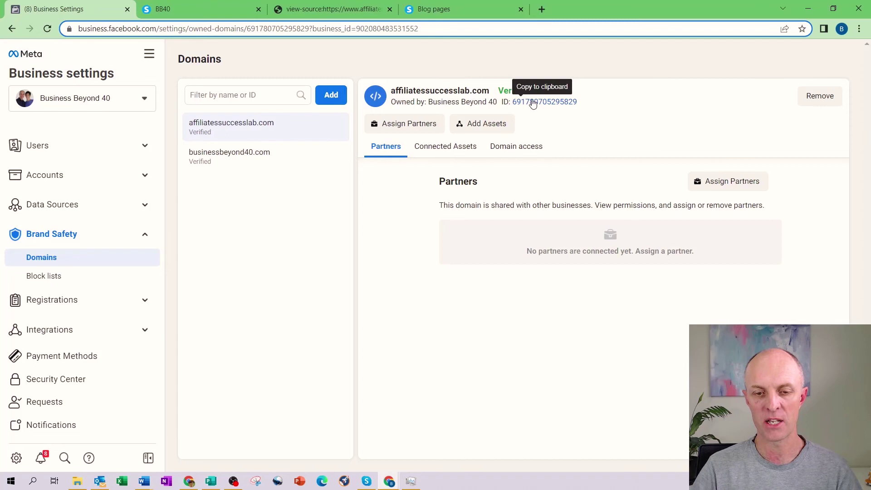
mouse_move(503, 99)
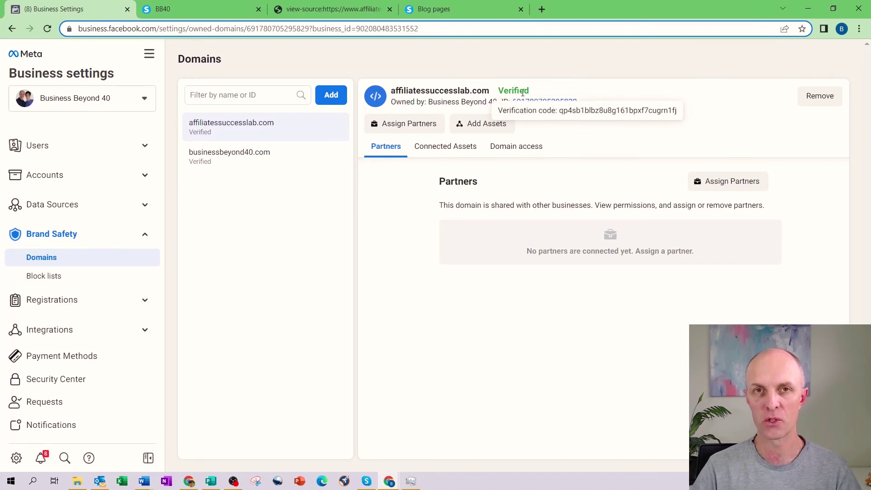